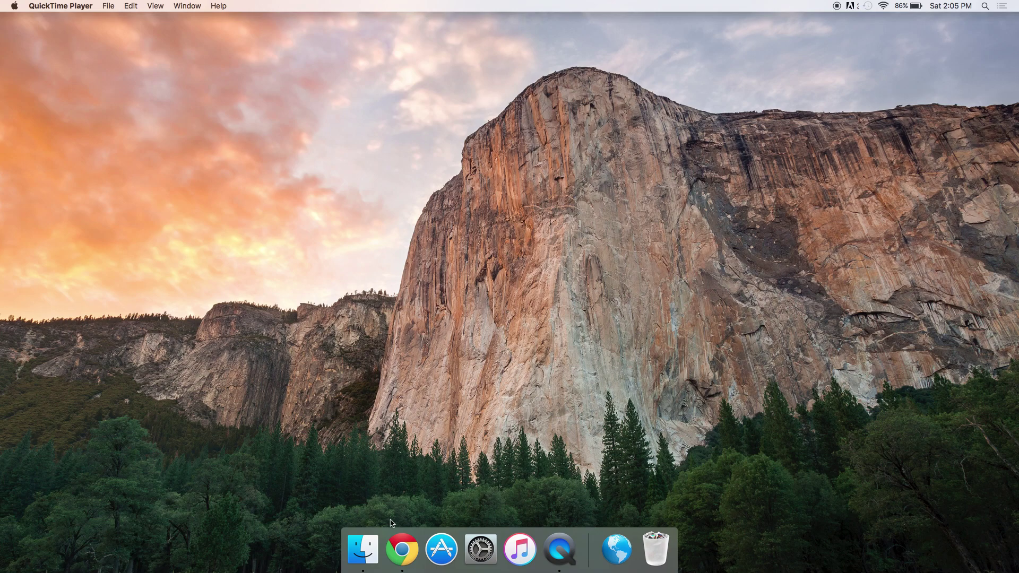
# Launch Chrome, load the Techit channel page from its Dock link, then remove that link from the Dock.
pyautogui.click(402, 548)
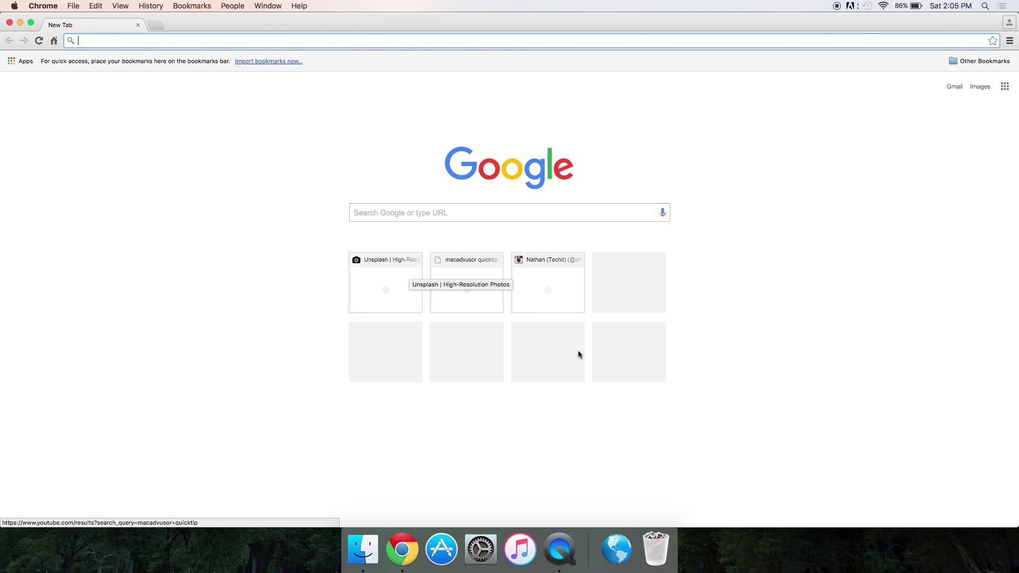
pyautogui.click(580, 209)
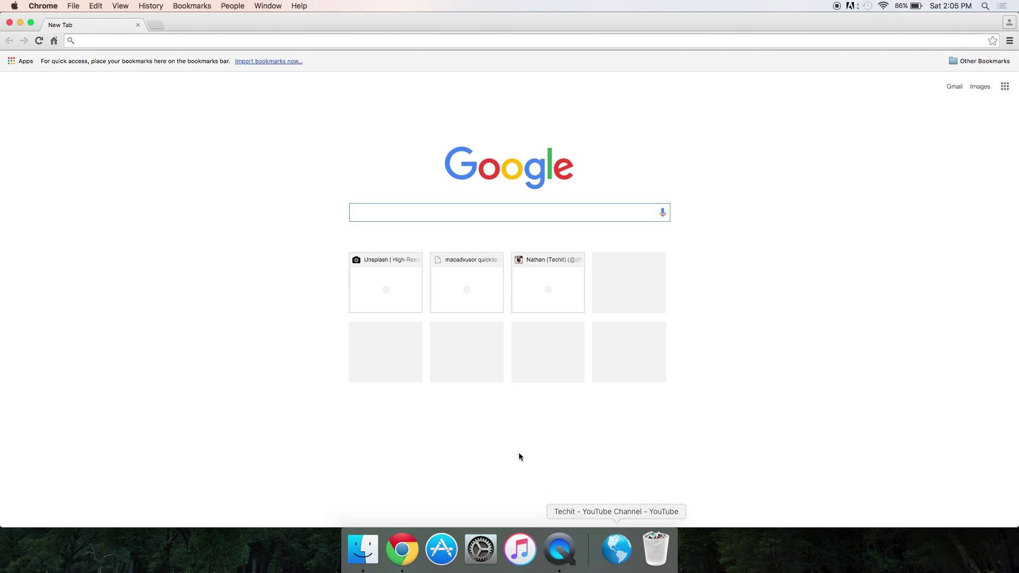
pyautogui.click(91, 39)
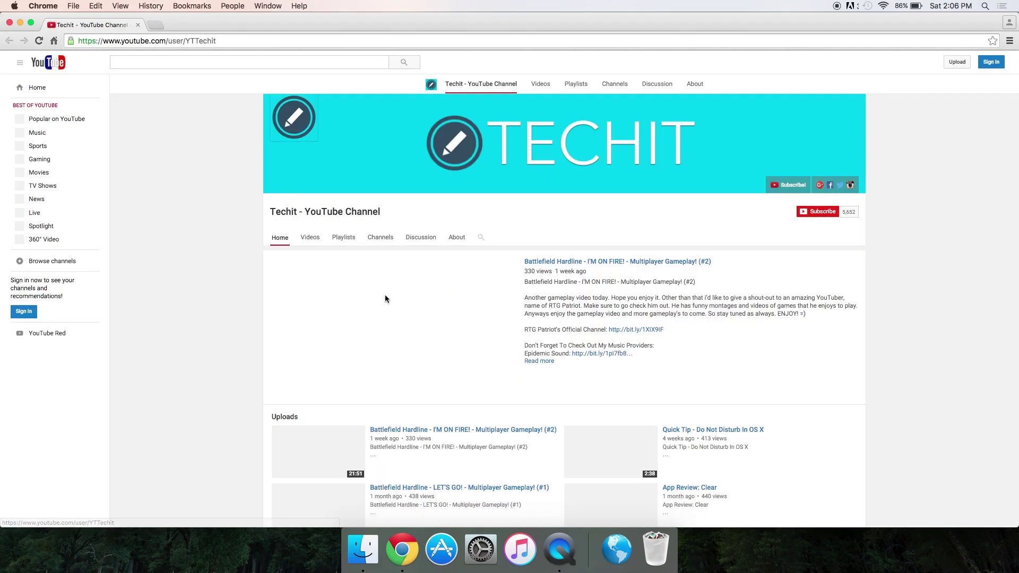
pyautogui.rightClick(617, 550)
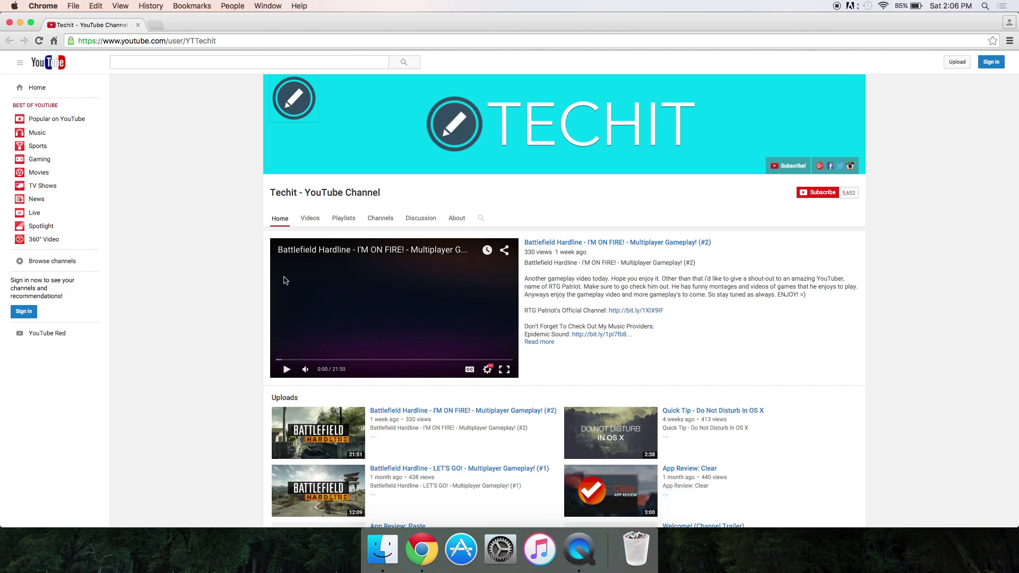
# Add the Techit channel page as a Dock web link beside the Trash, then close Chrome.
pyautogui.click(86, 44)
pyautogui.click(99, 61)
pyautogui.moveTo(71, 43)
pyautogui.mouseDown()
pyautogui.moveTo(475, 395)
pyautogui.moveTo(623, 555)
pyautogui.mouseUp()
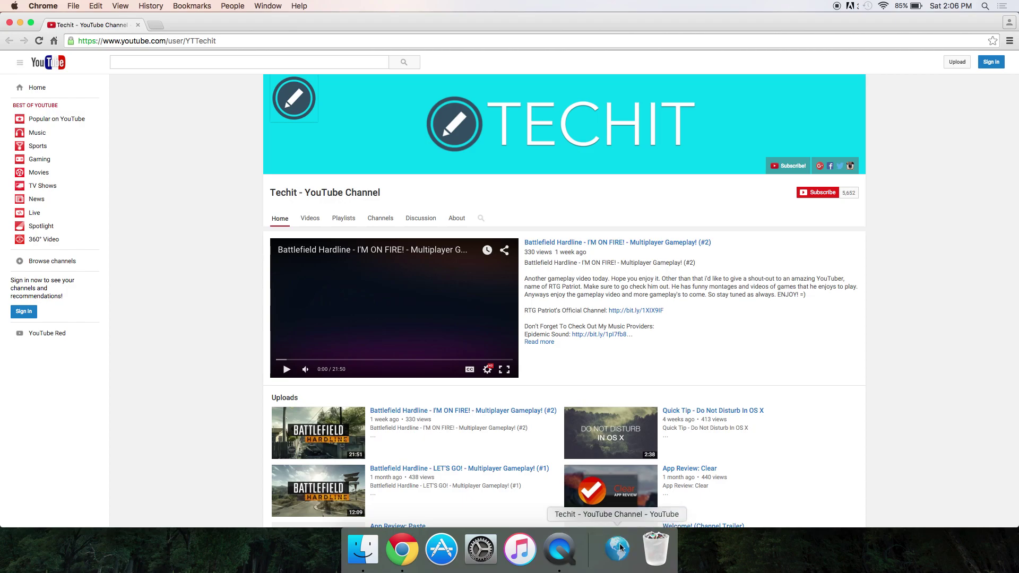
pyautogui.moveTo(623, 555); pyautogui.dragTo(618, 551)
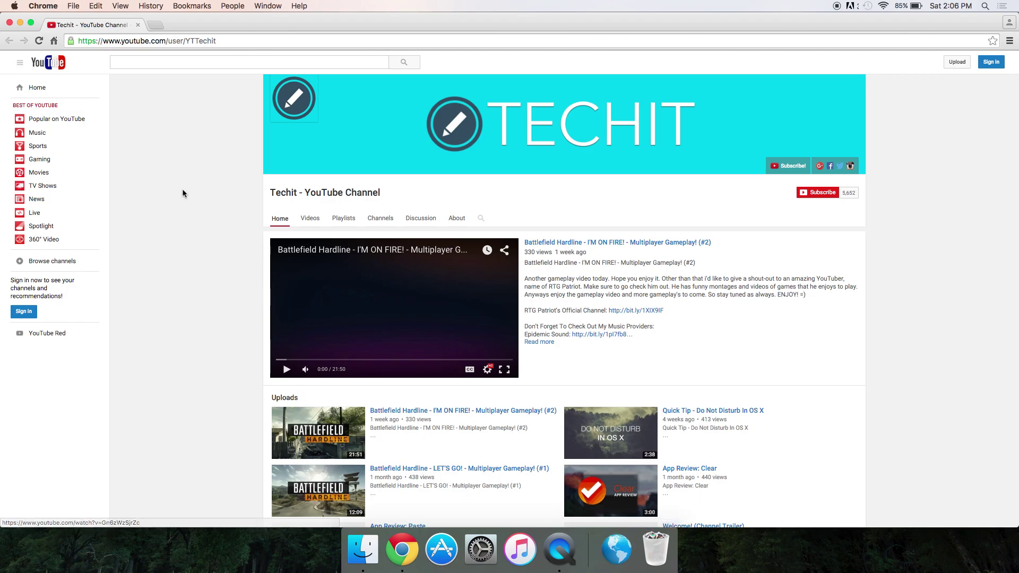
pyautogui.click(11, 24)
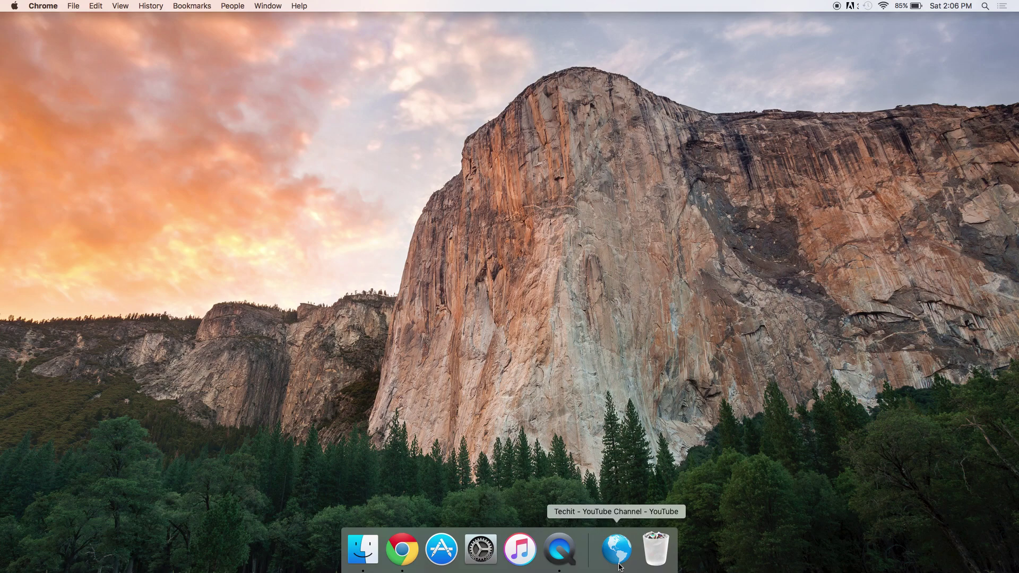
# Reopen the Techit YouTube channel page in Chrome from the new globe Dock icon.
pyautogui.click(620, 549)
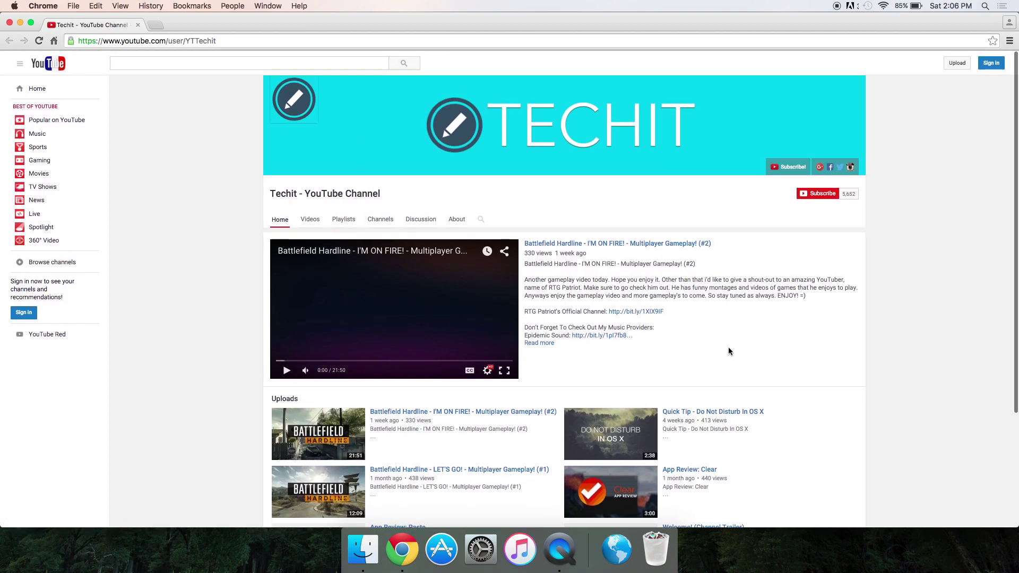
pyautogui.scroll(-1, 729, 351)
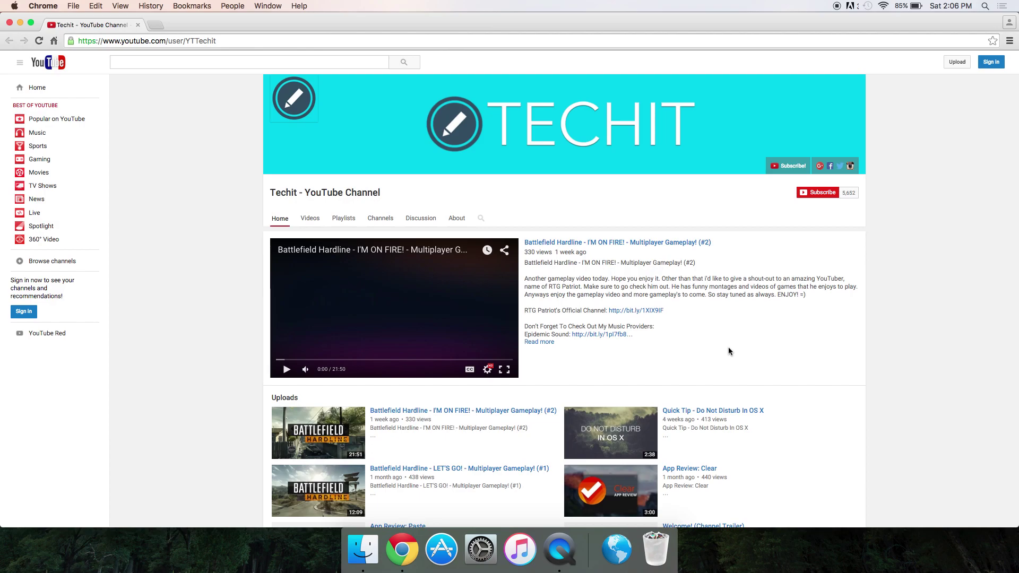
pyautogui.scroll(-3, 610, 326)
pyautogui.scroll(1, 451, 241)
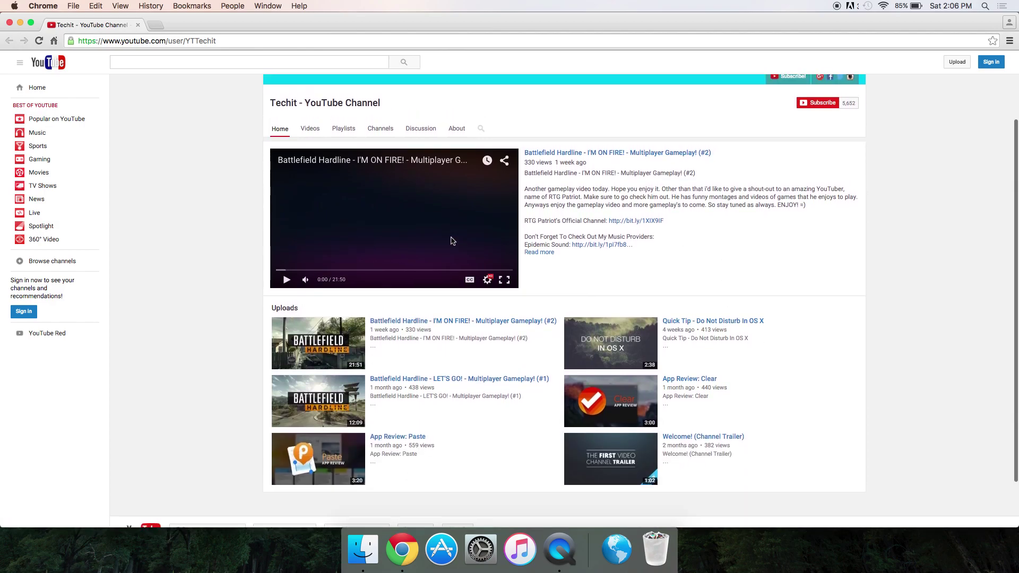
pyautogui.scroll(3, 399, 227)
pyautogui.scroll(-1, 342, 227)
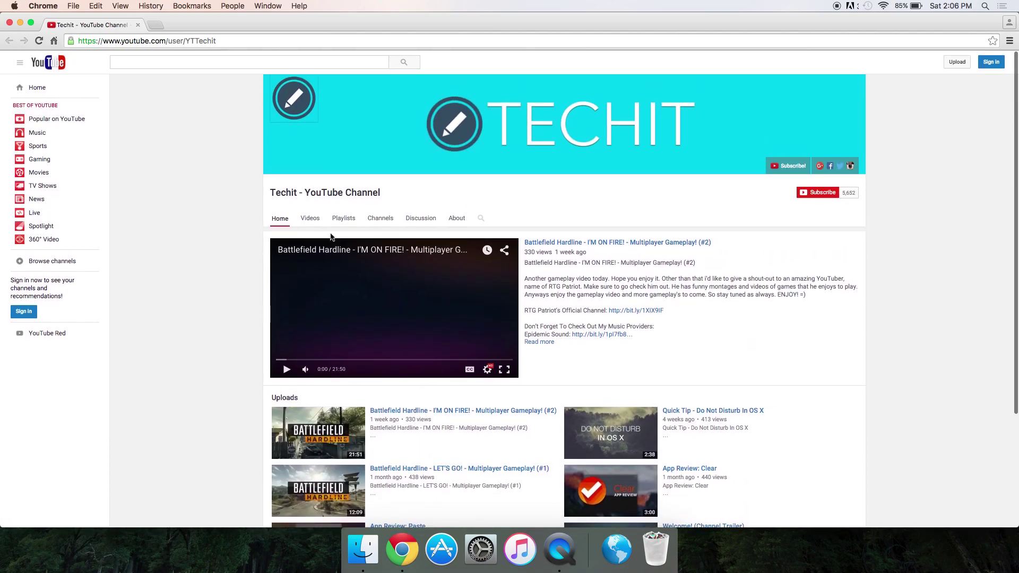
# Close the Chrome window, leaving the desktop with the Techit channel link in the Dock.
pyautogui.click(9, 23)
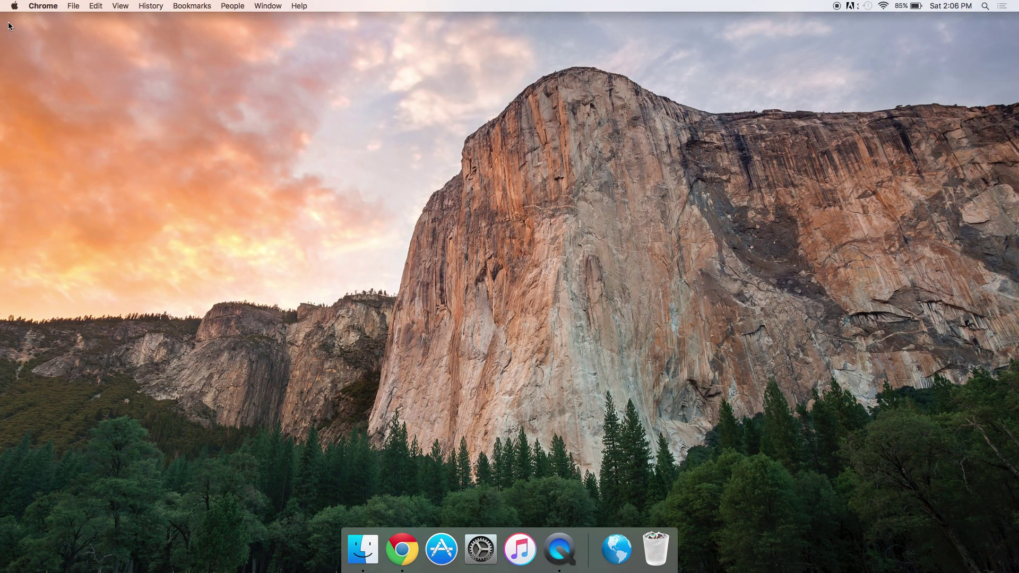